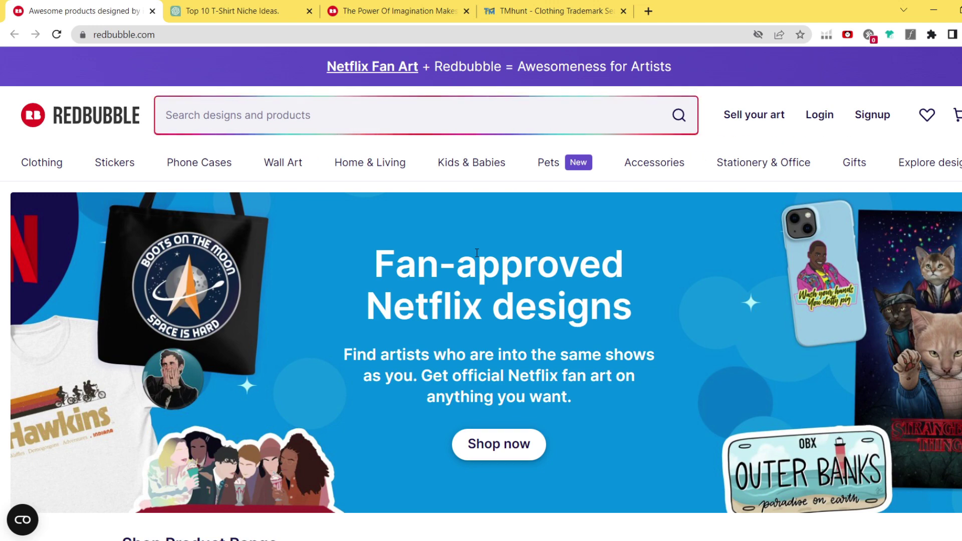
- Switch from Redbubble to the ChatGPT chat listing ten SEO print-on-demand T-shirt niche ideas
{"action": "key", "text": "ctrl+Tab"}
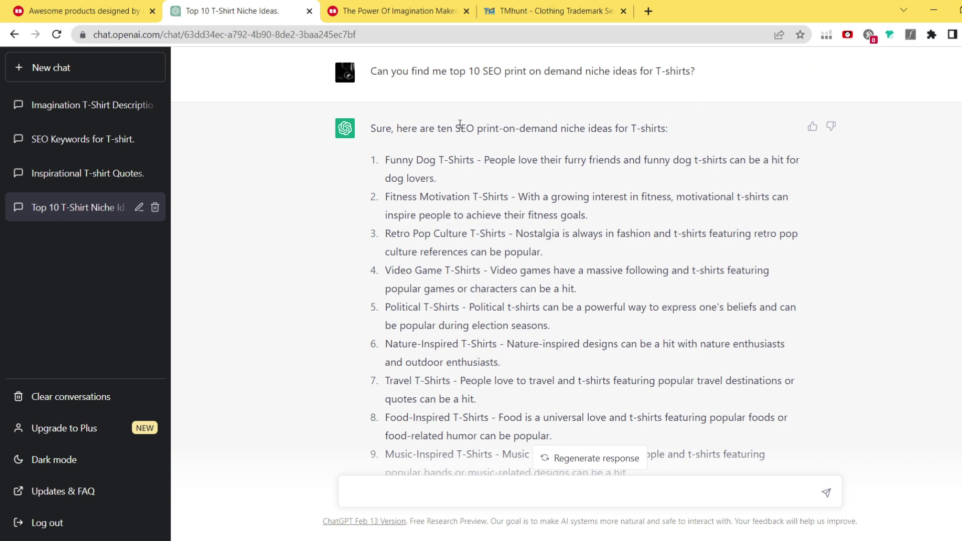
- Scroll down through the list of ten T-shirt niche ideas
{"action": "scroll", "coordinate": [531, 144], "scroll_direction": "down", "scroll_amount": 1}
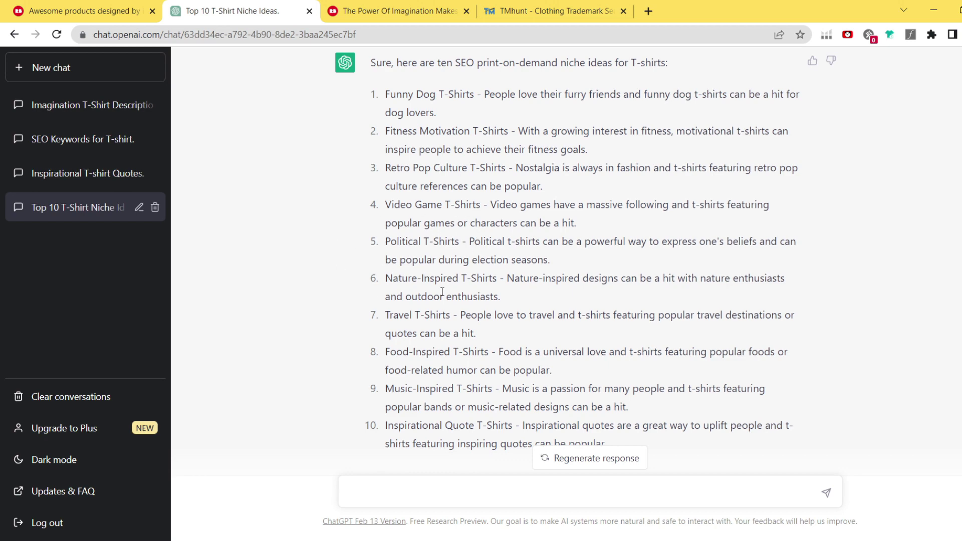
{"action": "scroll", "coordinate": [453, 273], "scroll_direction": "down", "scroll_amount": 1}
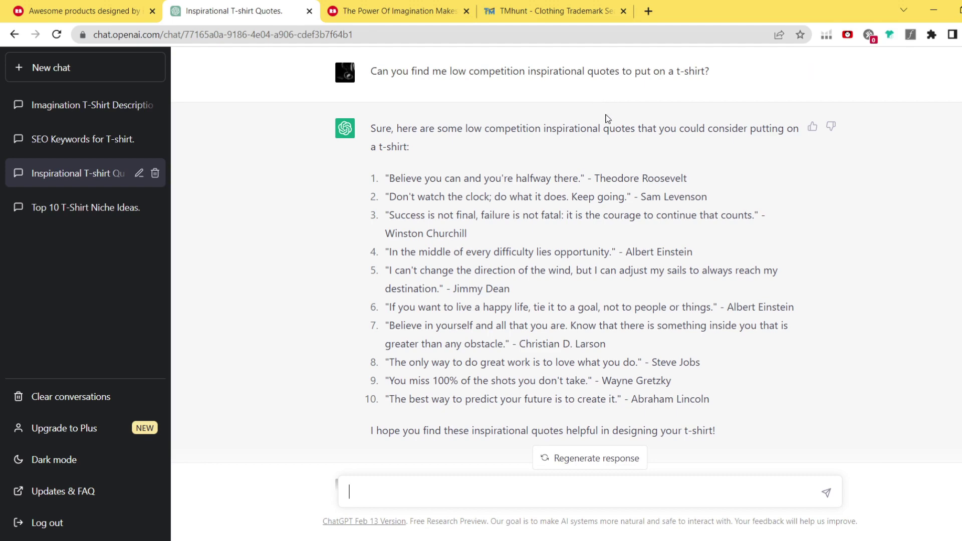
- Submit the pasted request for low-competition copyright-free inspirational quotes
{"action": "type", "text": "Can you find me low competition copyright free inspirational quotes to put on a t-shirt?"}
{"action": "key", "text": "Return"}
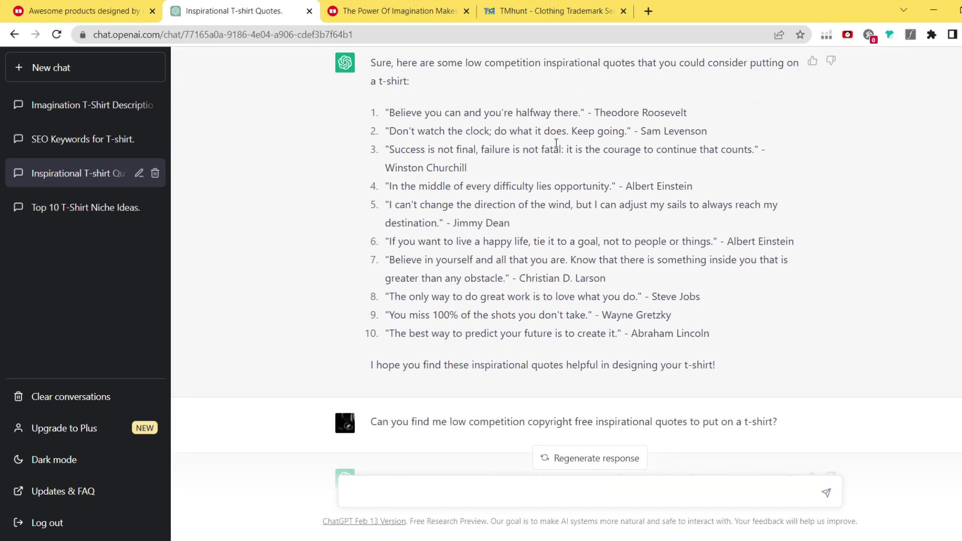
{"action": "scroll", "coordinate": [614, 146], "scroll_direction": "up", "scroll_amount": 1}
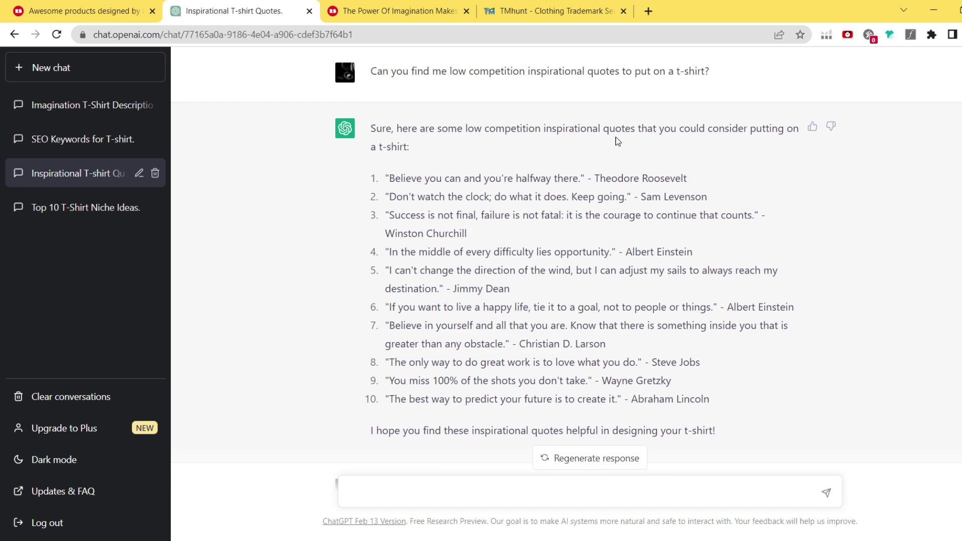
{"action": "scroll", "coordinate": [632, 132], "scroll_direction": "down", "scroll_amount": 3}
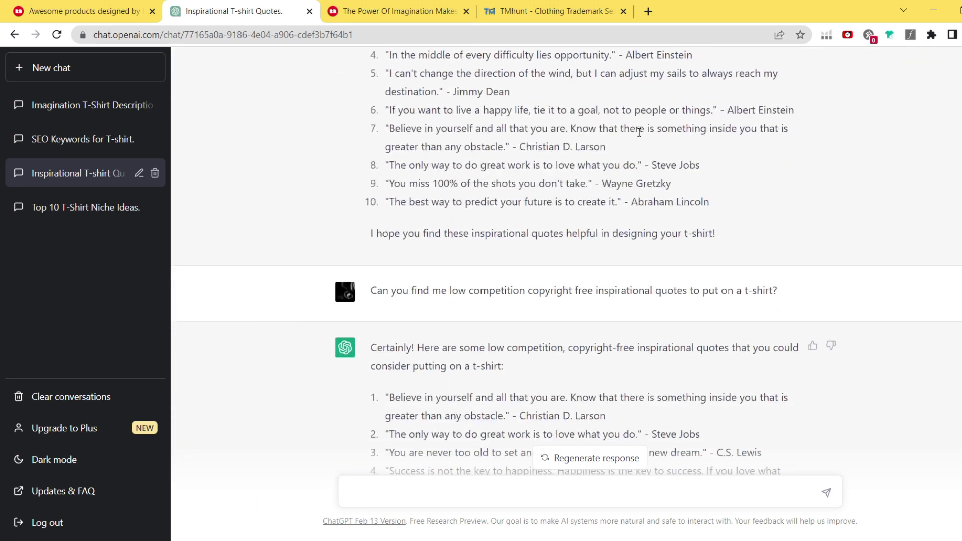
{"action": "scroll", "coordinate": [641, 140], "scroll_direction": "up", "scroll_amount": 1}
{"action": "scroll", "coordinate": [619, 181], "scroll_direction": "down", "scroll_amount": 1}
- Scroll to the follow-up answer listing copyright-free phrases, starting 'Stay positive, work hard, make it happen.'
{"action": "scroll", "coordinate": [603, 303], "scroll_direction": "down", "scroll_amount": 1}
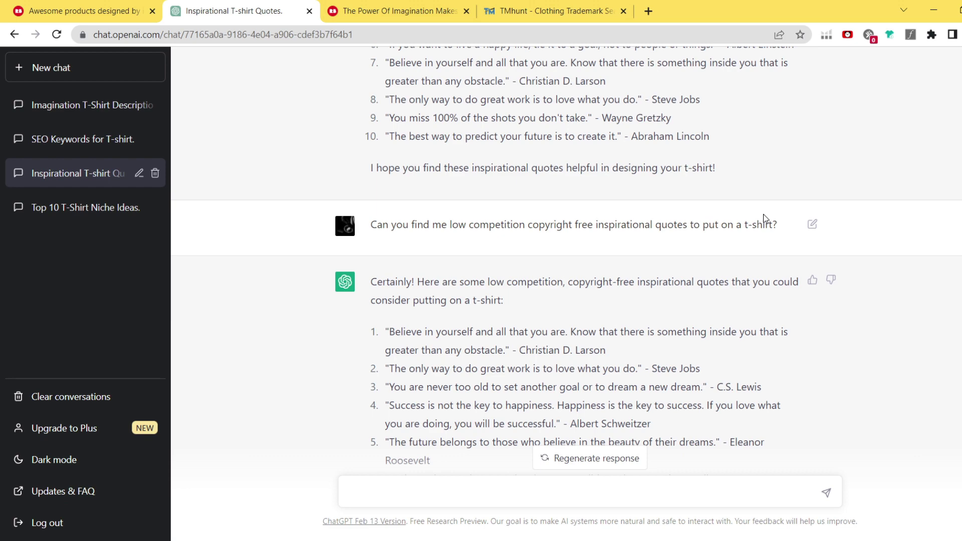
{"action": "scroll", "coordinate": [764, 219], "scroll_direction": "down", "scroll_amount": 3}
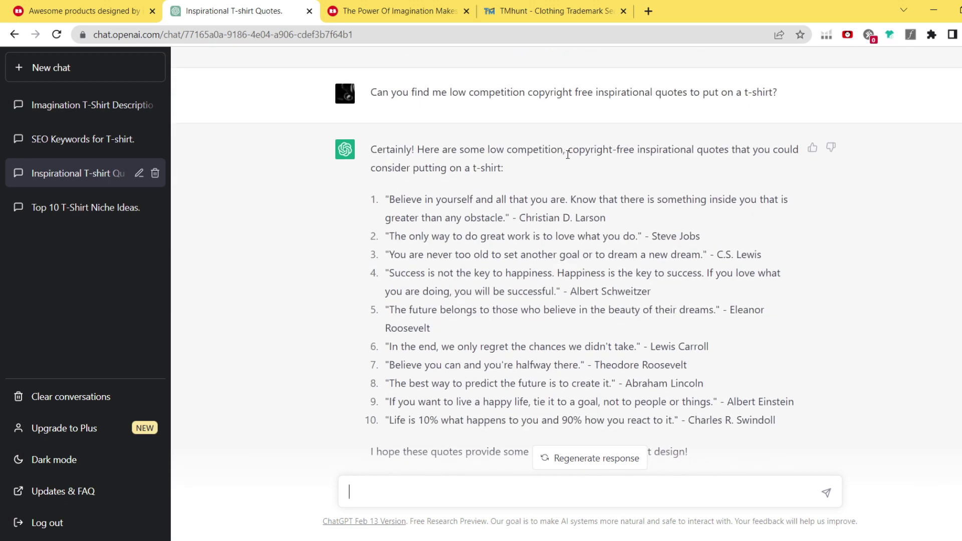
{"action": "scroll", "coordinate": [567, 154], "scroll_direction": "down", "scroll_amount": 2}
{"action": "scroll", "coordinate": [570, 156], "scroll_direction": "up", "scroll_amount": 2}
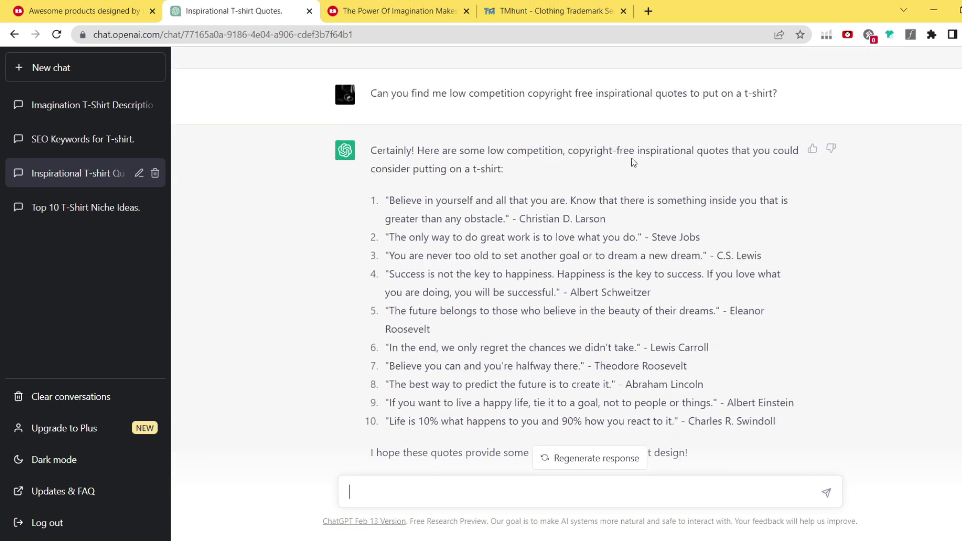
{"action": "scroll", "coordinate": [595, 194], "scroll_direction": "up", "scroll_amount": 2}
{"action": "scroll", "coordinate": [595, 193], "scroll_direction": "up", "scroll_amount": 3}
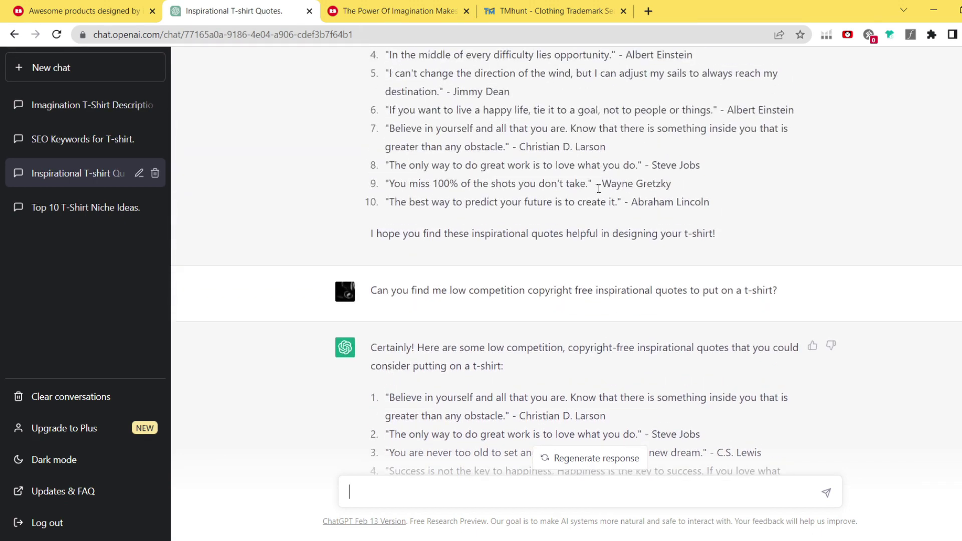
{"action": "scroll", "coordinate": [598, 188], "scroll_direction": "down", "scroll_amount": 2}
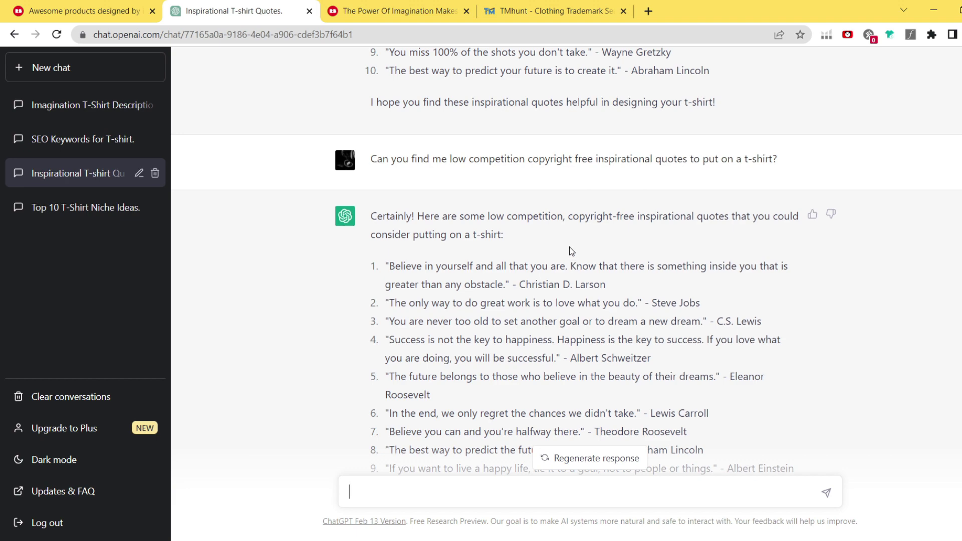
{"action": "scroll", "coordinate": [571, 253], "scroll_direction": "down", "scroll_amount": 6}
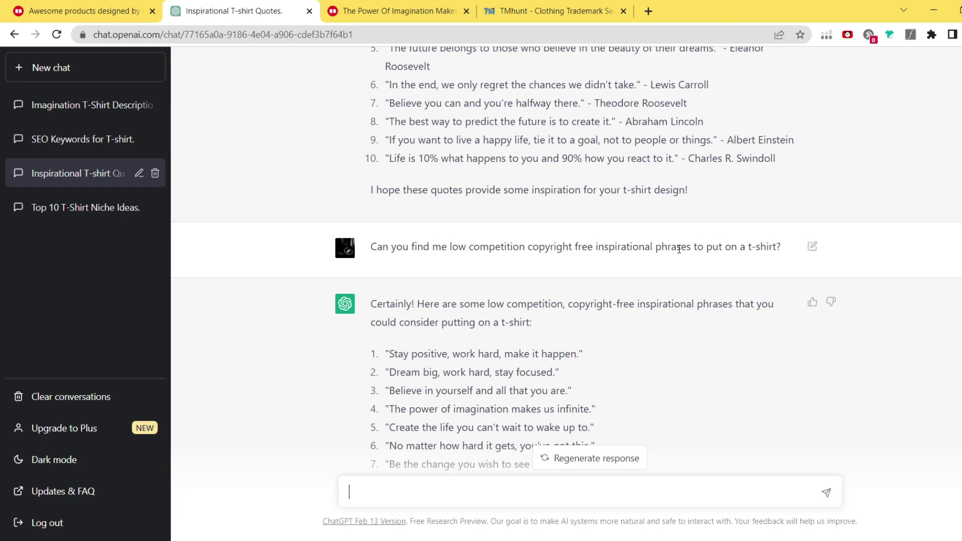
- Review the ten phrases, then view Redbubble's 71 results for 'The power of imagination makes us infinite'
{"action": "scroll", "coordinate": [683, 262], "scroll_direction": "up", "scroll_amount": 3}
{"action": "scroll", "coordinate": [683, 262], "scroll_direction": "up", "scroll_amount": 2}
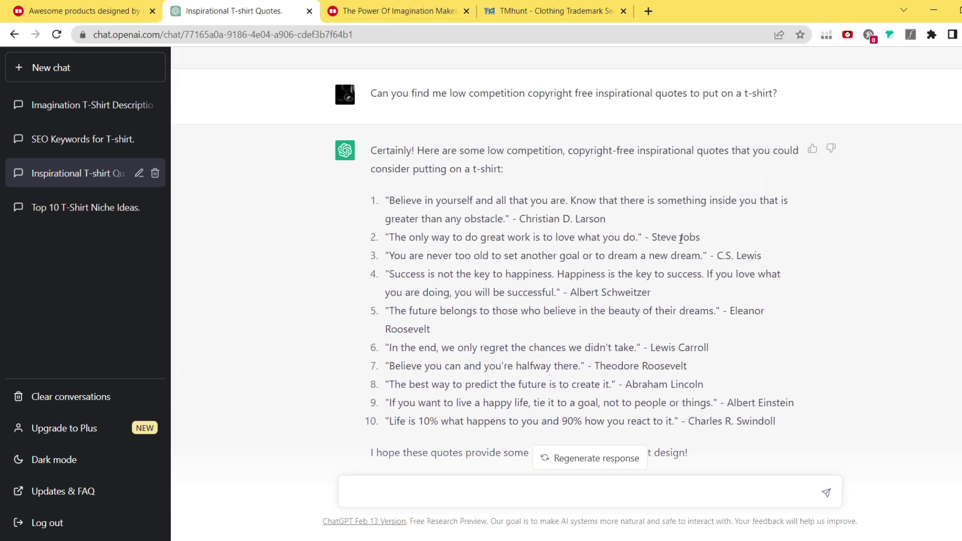
{"action": "scroll", "coordinate": [735, 145], "scroll_direction": "down", "scroll_amount": 5}
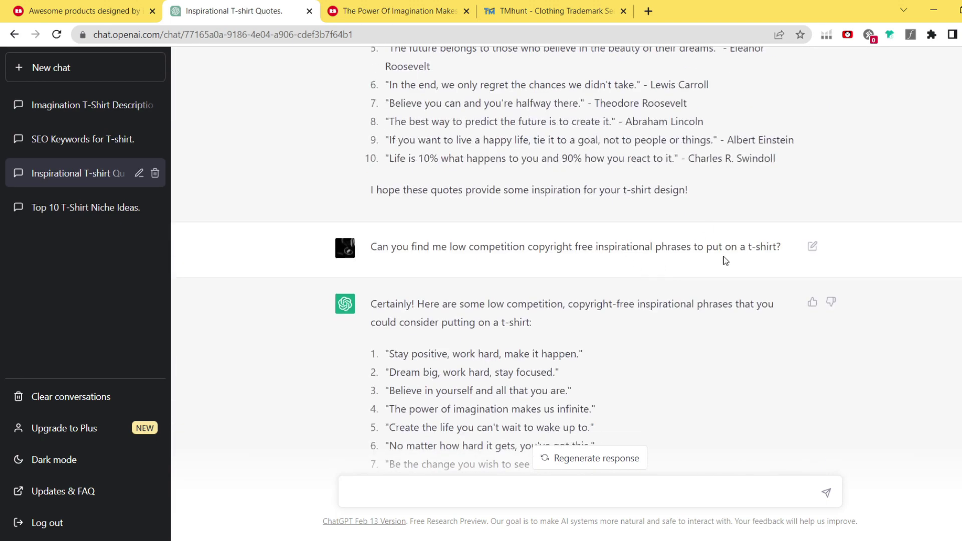
{"action": "scroll", "coordinate": [721, 260], "scroll_direction": "down", "scroll_amount": 3}
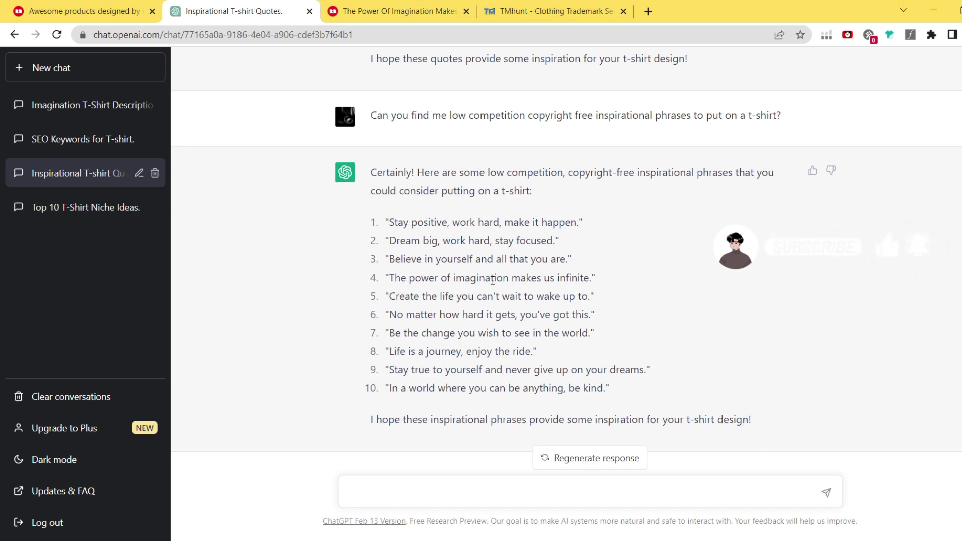
{"action": "left_click", "coordinate": [369, 9]}
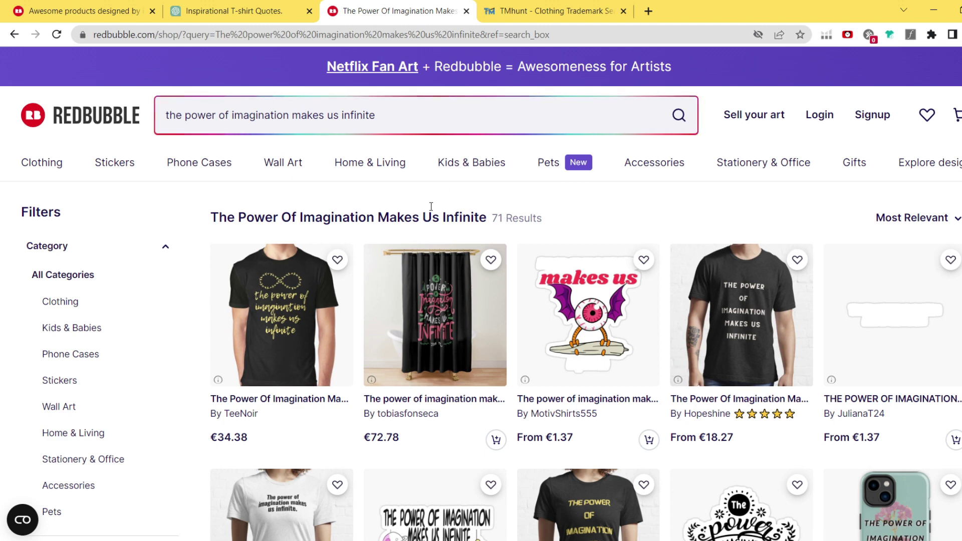
- Search Redbubble for the ChatGPT phrase 'Stay positive, work hard, make it happen'
{"action": "left_click", "coordinate": [238, 9]}
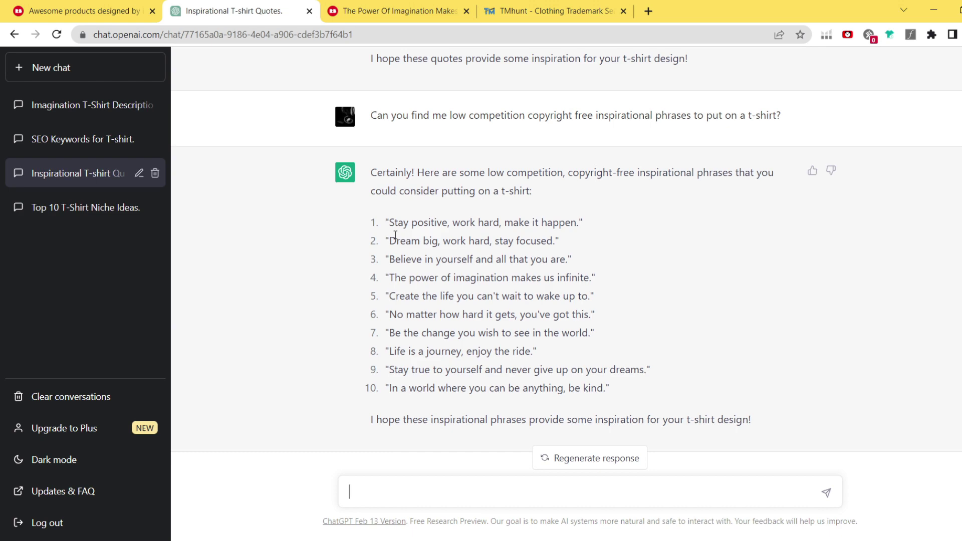
{"action": "left_click_drag", "start_coordinate": [392, 222], "coordinate": [581, 234]}
{"action": "key", "text": "ctrl+c"}
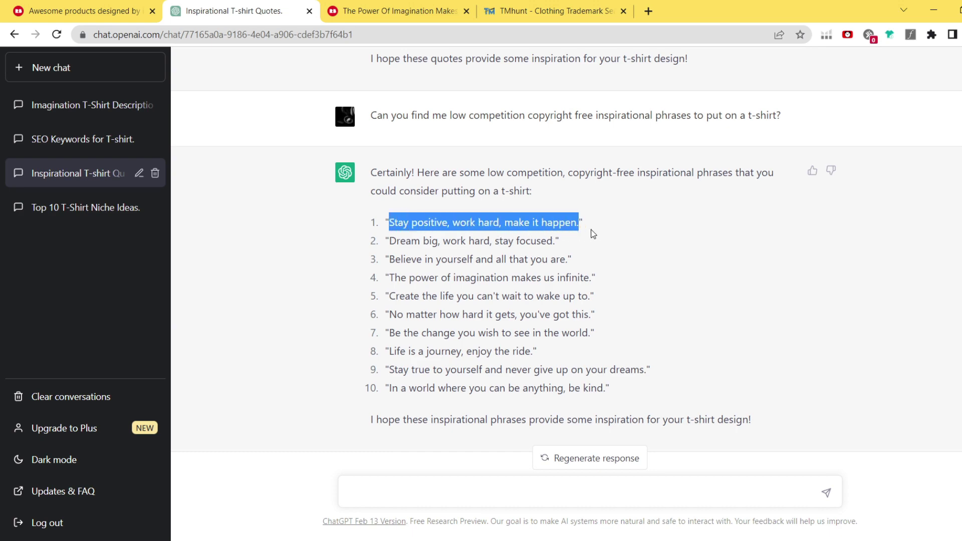
{"action": "left_click", "coordinate": [396, 12]}
{"action": "triple_click", "coordinate": [384, 114]}
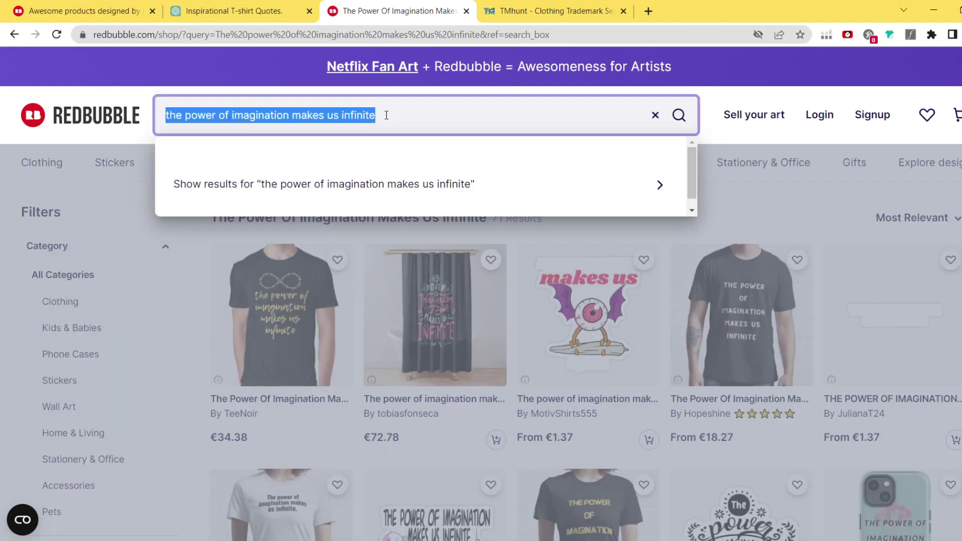
{"action": "key", "text": "ctrl+v"}
{"action": "key", "text": "Return"}
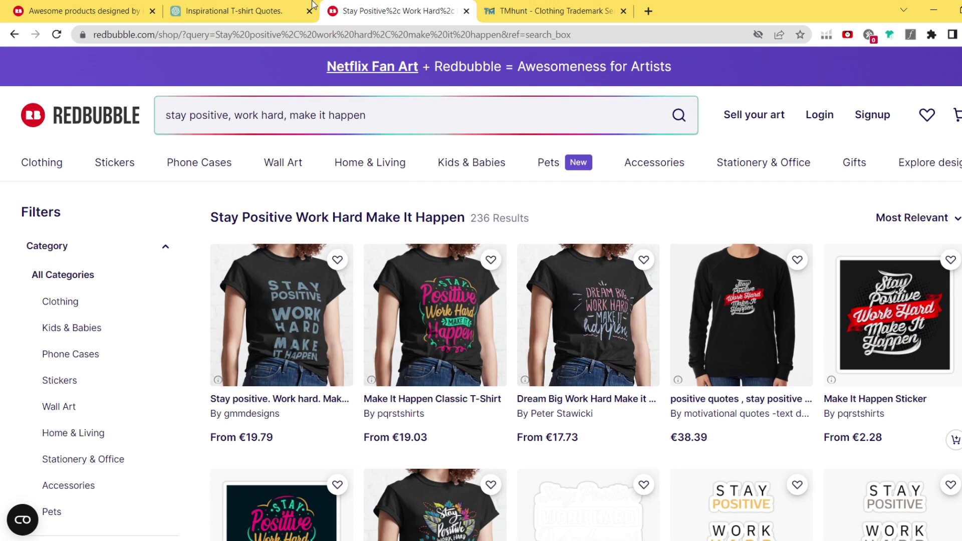
- Search Redbubble for the phrase 'Dream big, work hard, stay focused'
{"action": "left_click", "coordinate": [233, 11]}
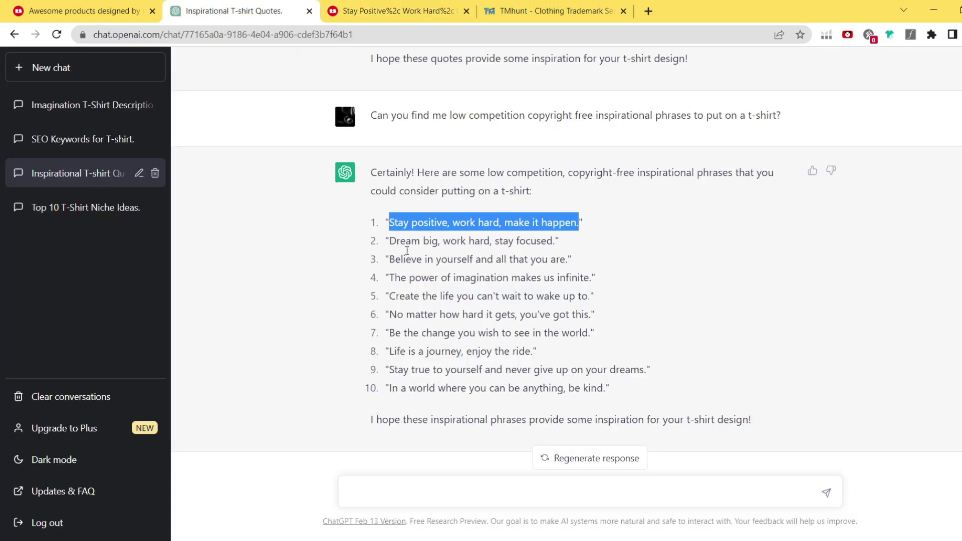
{"action": "left_click_drag", "start_coordinate": [389, 242], "coordinate": [556, 244]}
{"action": "key", "text": "ctrl+c"}
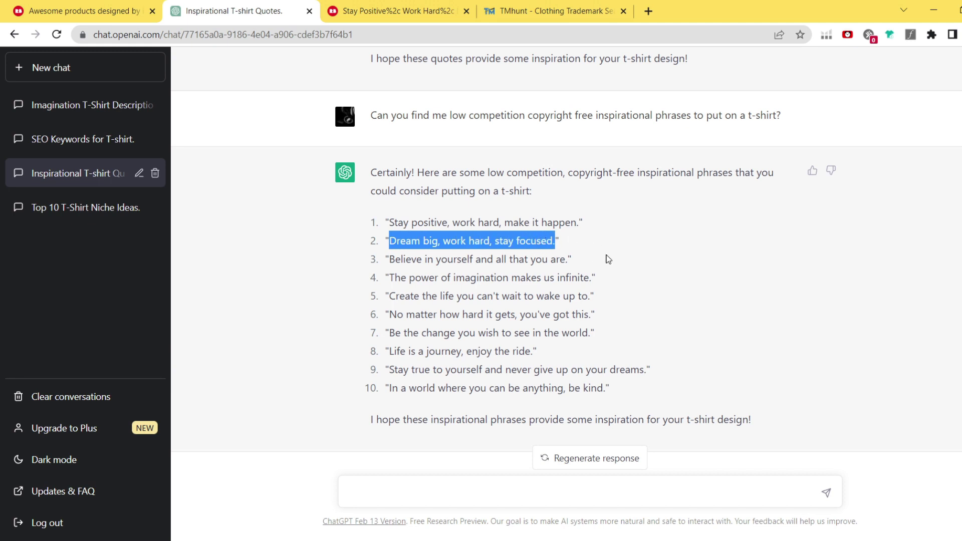
{"action": "left_click", "coordinate": [393, 10]}
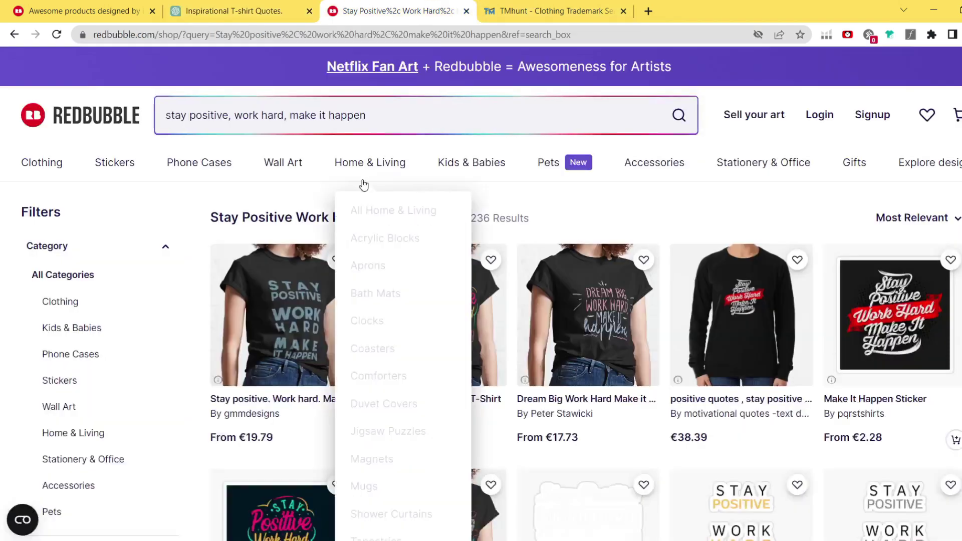
{"action": "left_click", "coordinate": [410, 110]}
{"action": "key", "text": "ctrl+v"}
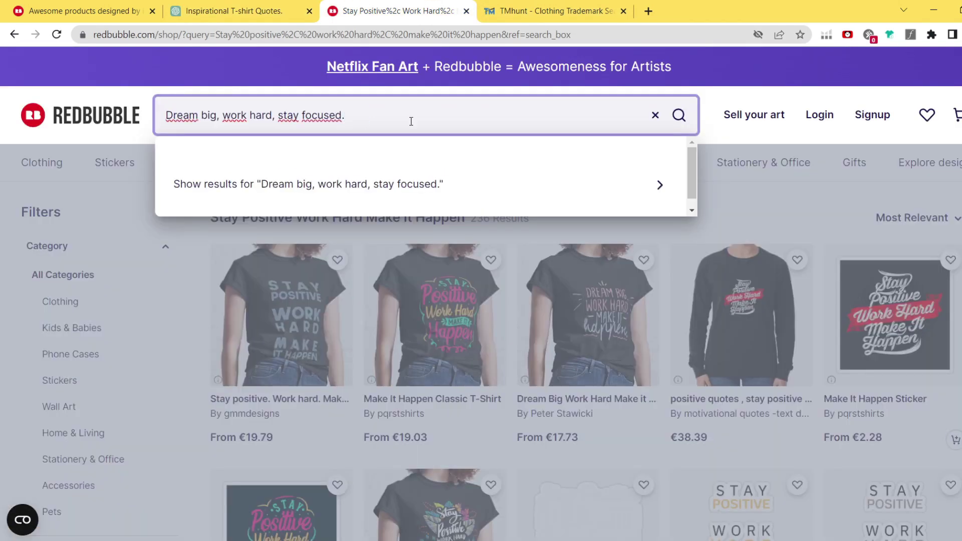
{"action": "key", "text": "Return"}
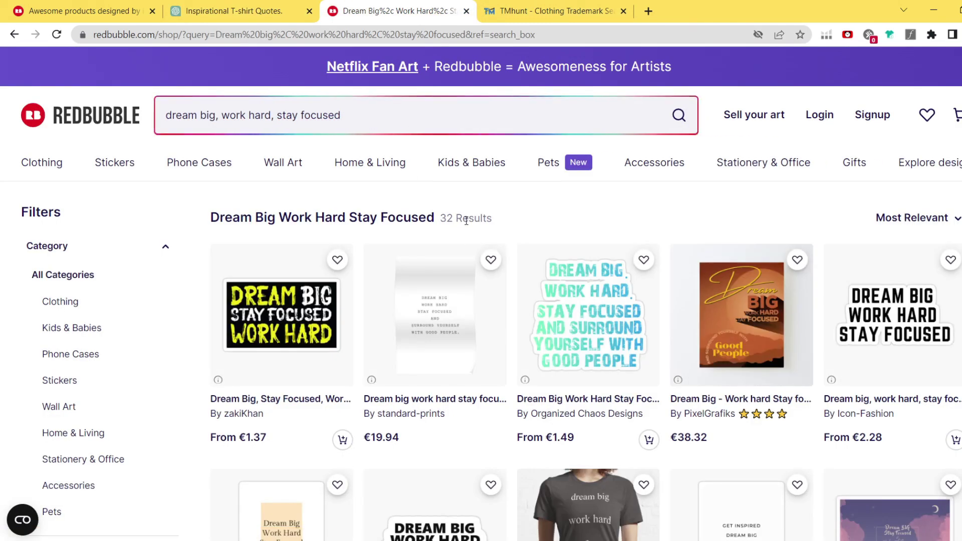
- Search Redbubble for 'The power of imagination makes us infinite', getting 71 results, then move to TMhunt
{"action": "left_click", "coordinate": [248, 10]}
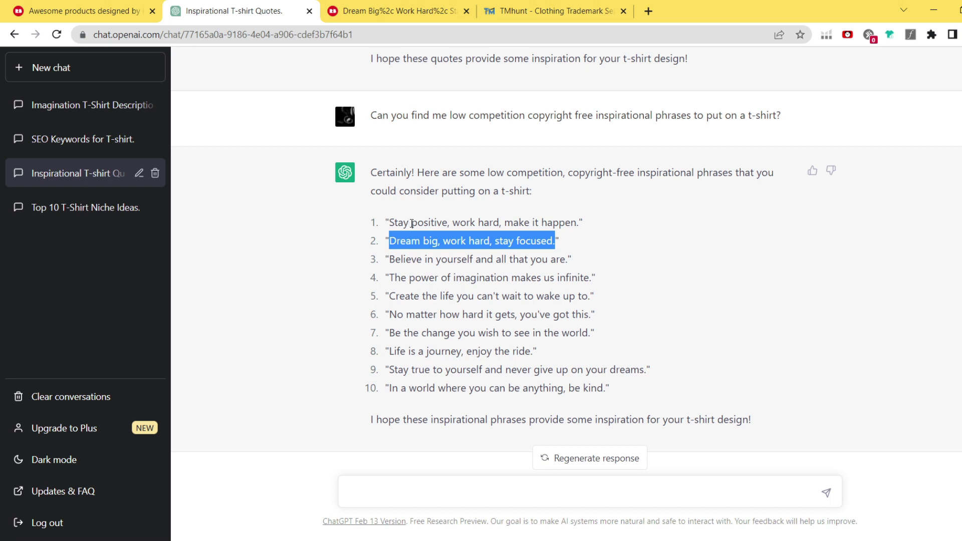
{"action": "left_click", "coordinate": [440, 250]}
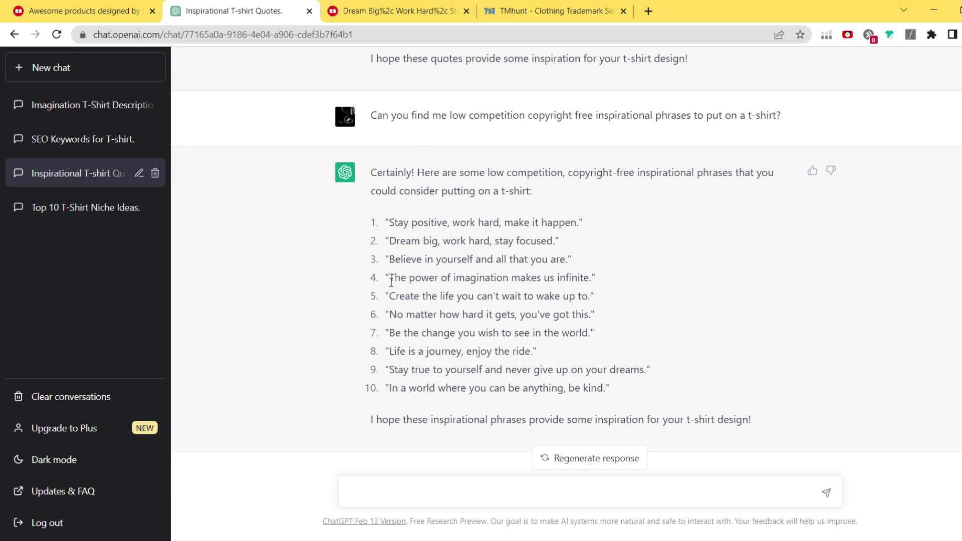
{"action": "left_click_drag", "start_coordinate": [390, 278], "coordinate": [591, 278]}
{"action": "key", "text": "ctrl+c"}
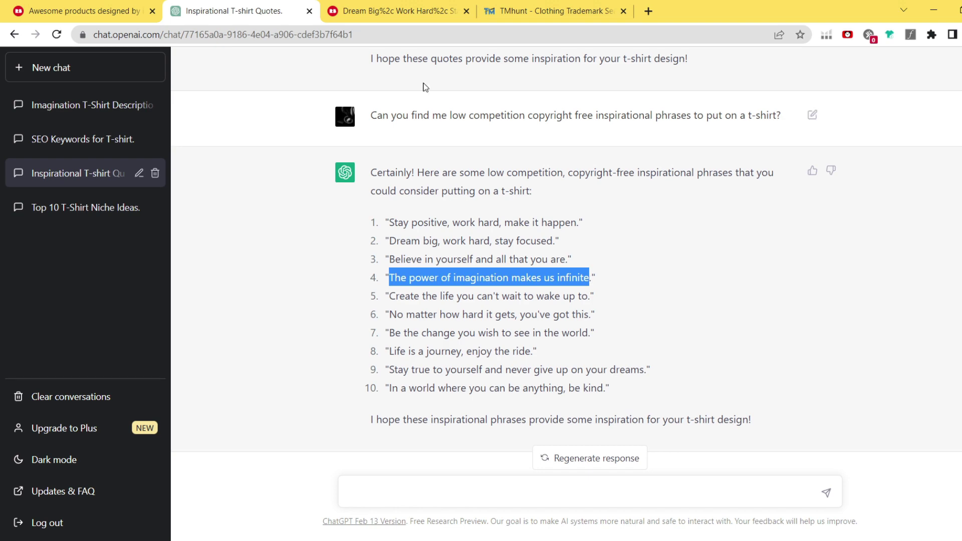
{"action": "left_click", "coordinate": [395, 11]}
{"action": "left_click", "coordinate": [370, 122]}
{"action": "key", "text": "ctrl+v"}
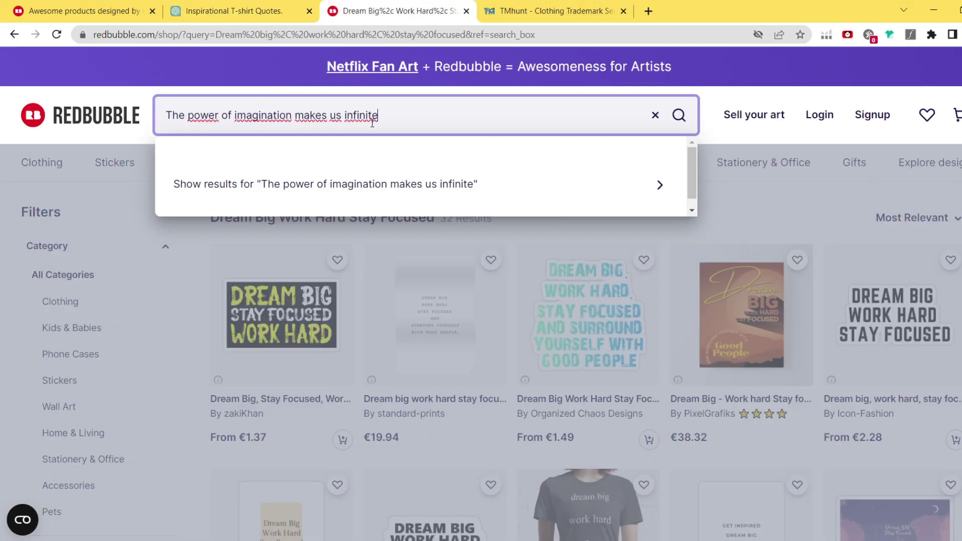
{"action": "key", "text": "Return"}
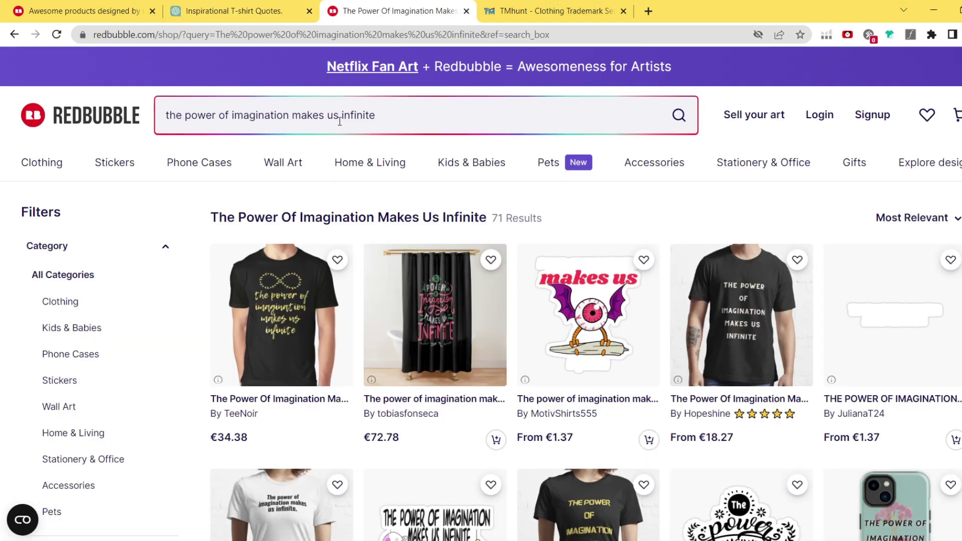
{"action": "left_click", "coordinate": [546, 12]}
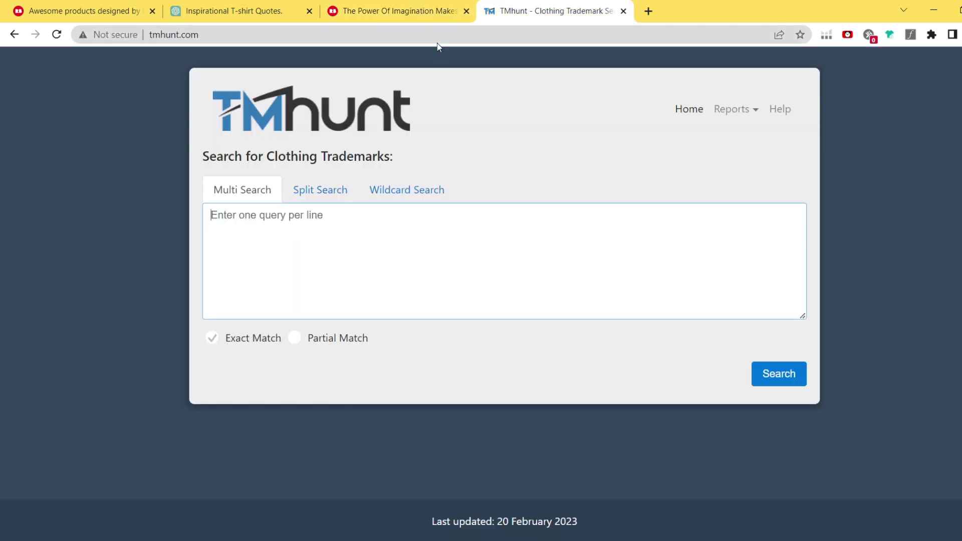
- Search TMhunt clothing trademarks for the exact phrase 'The power of imagination makes us infinite'
{"action": "key", "text": "ctrl+v"}
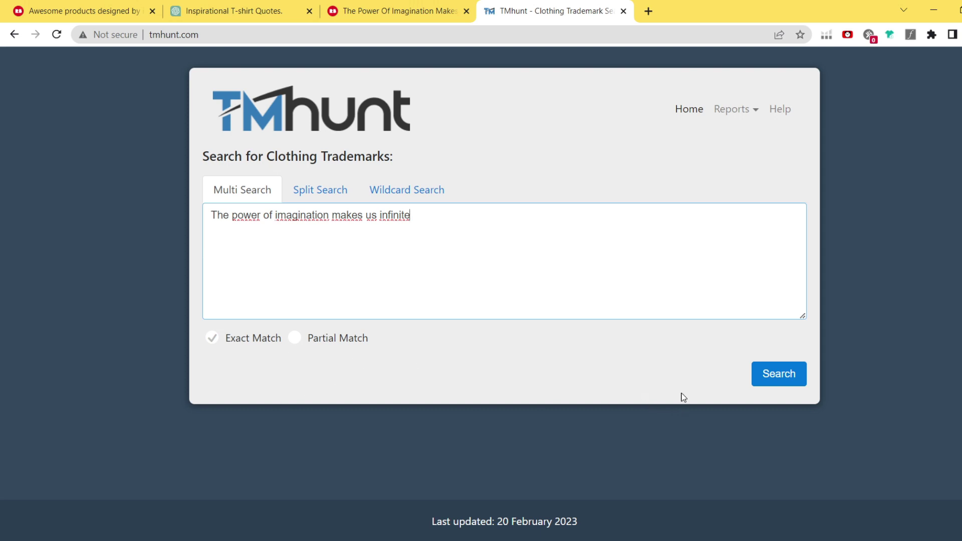
{"action": "left_click", "coordinate": [781, 376]}
{"action": "scroll", "coordinate": [501, 350], "scroll_direction": "down", "scroll_amount": 1}
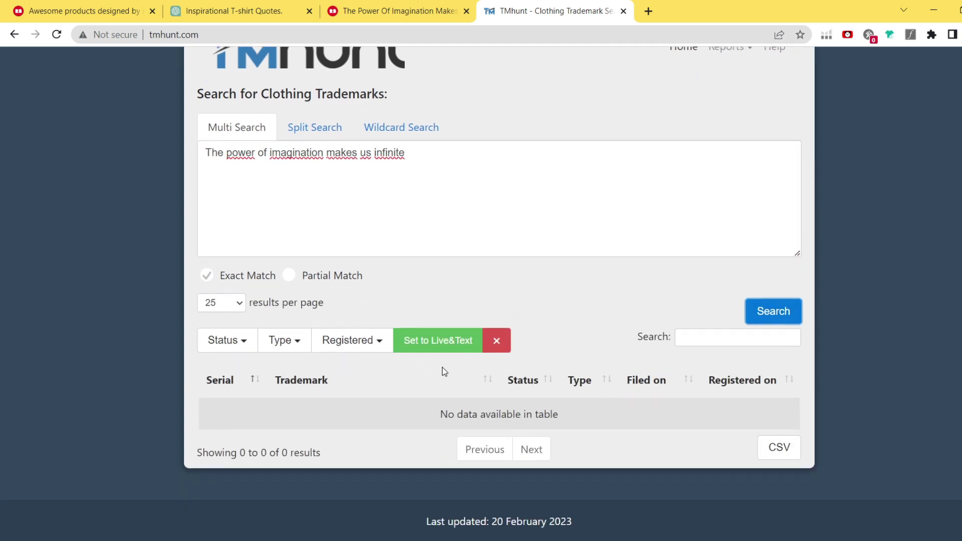
{"action": "scroll", "coordinate": [623, 390], "scroll_direction": "up", "scroll_amount": 1}
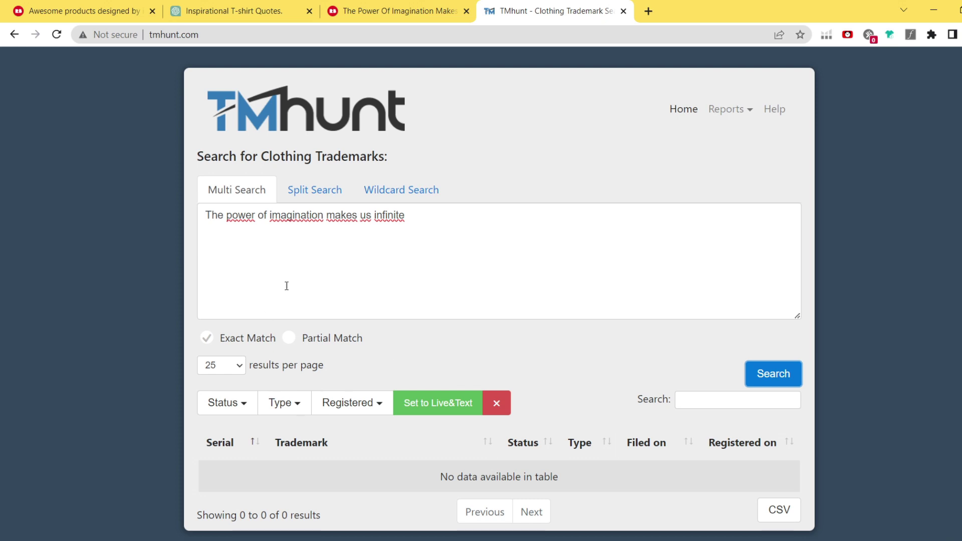
- Repeat the trademark search with Partial Match, still finding no trademarks
{"action": "left_click_drag", "start_coordinate": [436, 208], "coordinate": [205, 228]}
{"action": "key", "text": "ctrl+c"}
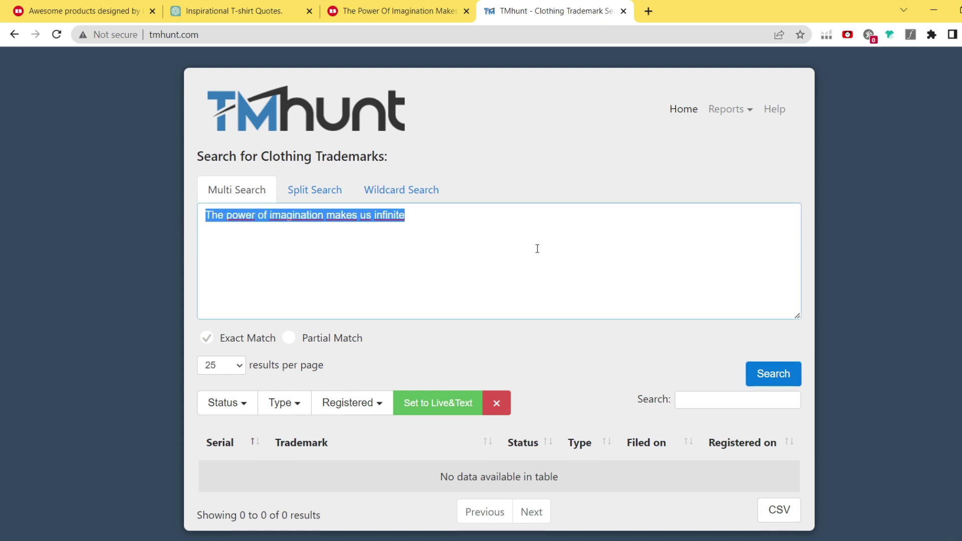
{"action": "left_click", "coordinate": [427, 302]}
{"action": "left_click", "coordinate": [299, 341]}
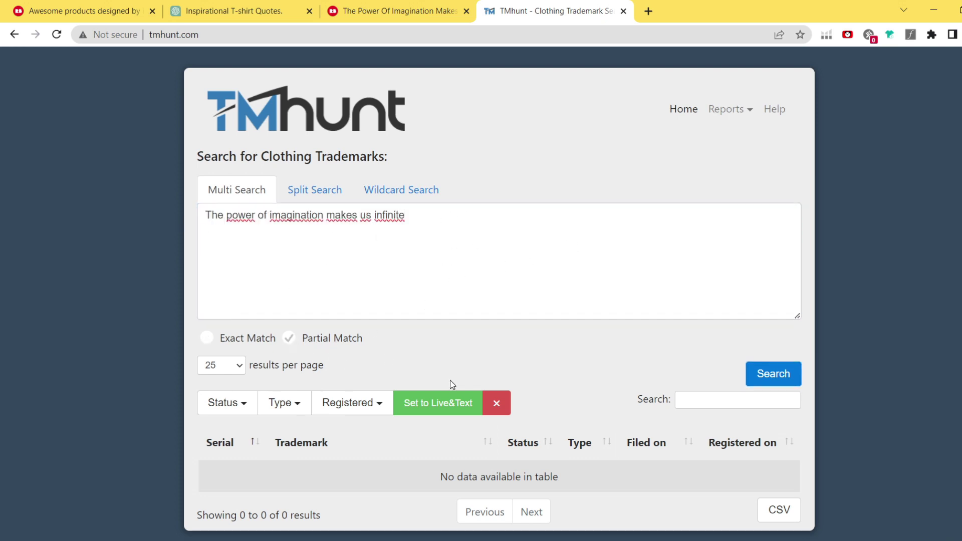
{"action": "left_click", "coordinate": [763, 382]}
{"action": "left_click", "coordinate": [456, 232]}
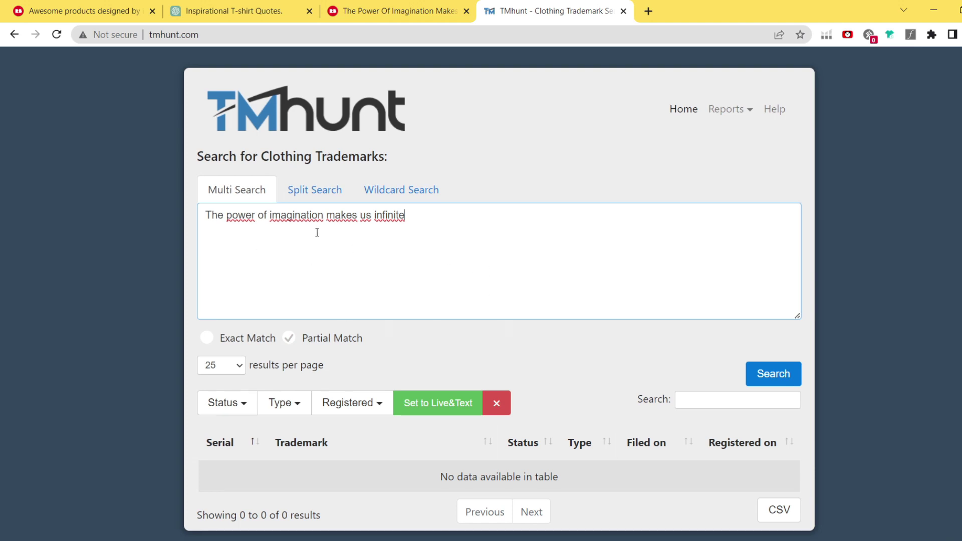
- Split-search the phrase word by word, revealing trademarks such as POWER and INFINITE
{"action": "left_click", "coordinate": [299, 194]}
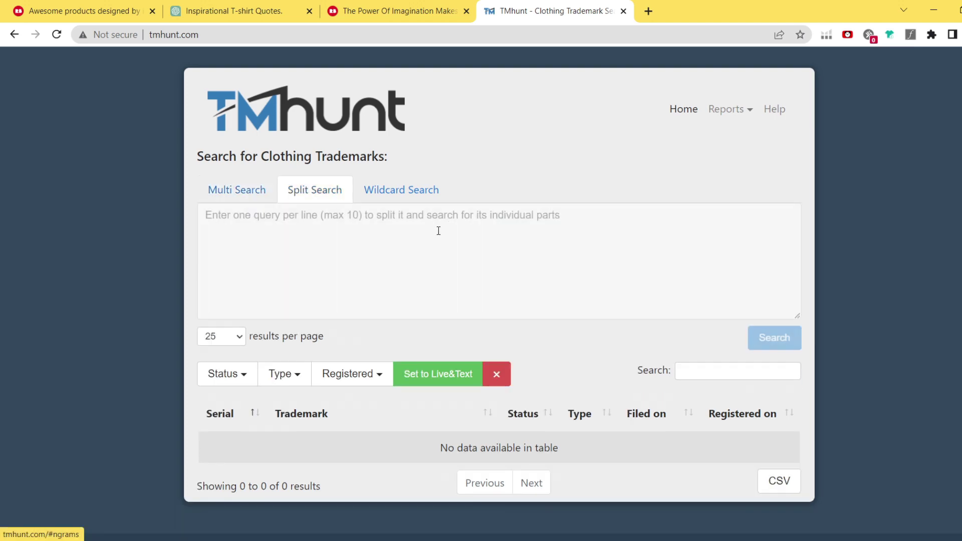
{"action": "left_click", "coordinate": [314, 249]}
{"action": "key", "text": "ctrl+v"}
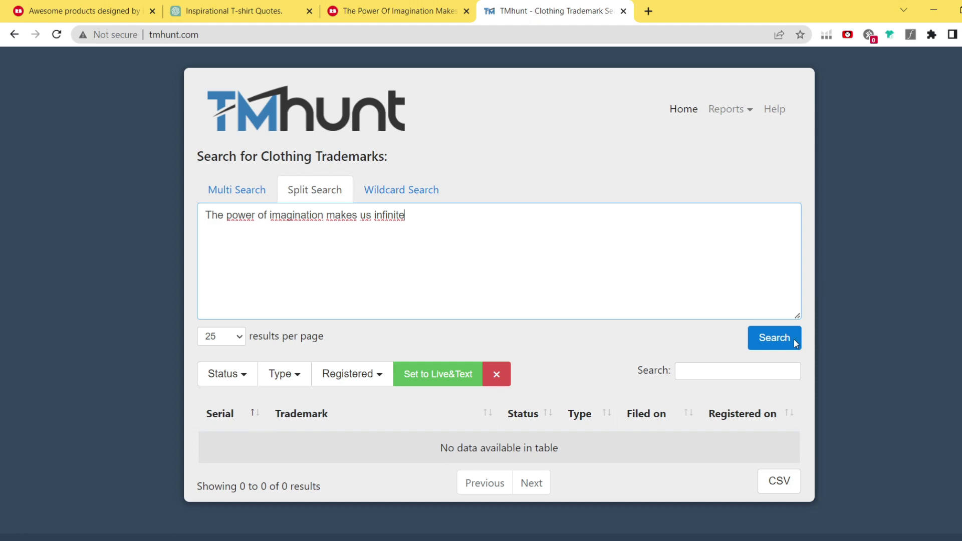
{"action": "left_click", "coordinate": [793, 338]}
{"action": "scroll", "coordinate": [858, 238], "scroll_direction": "down", "scroll_amount": 4}
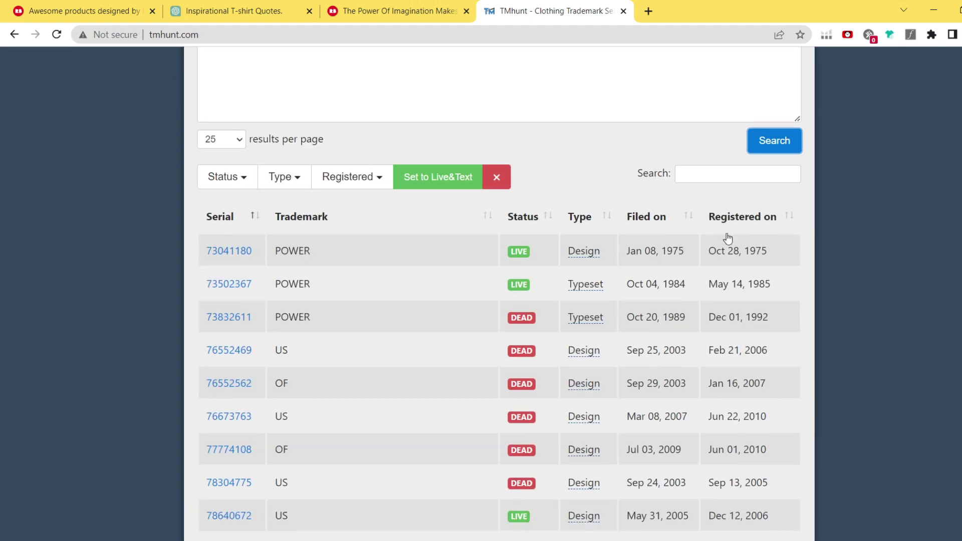
{"action": "scroll", "coordinate": [305, 252], "scroll_direction": "down", "scroll_amount": 1}
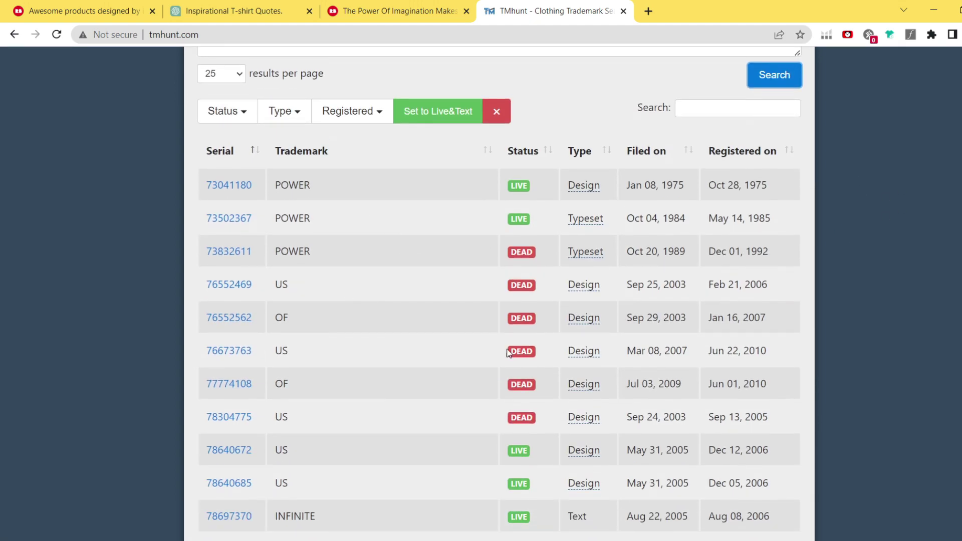
{"action": "scroll", "coordinate": [506, 345], "scroll_direction": "down", "scroll_amount": 2}
{"action": "scroll", "coordinate": [514, 328], "scroll_direction": "up", "scroll_amount": 3}
{"action": "scroll", "coordinate": [683, 239], "scroll_direction": "up", "scroll_amount": 4}
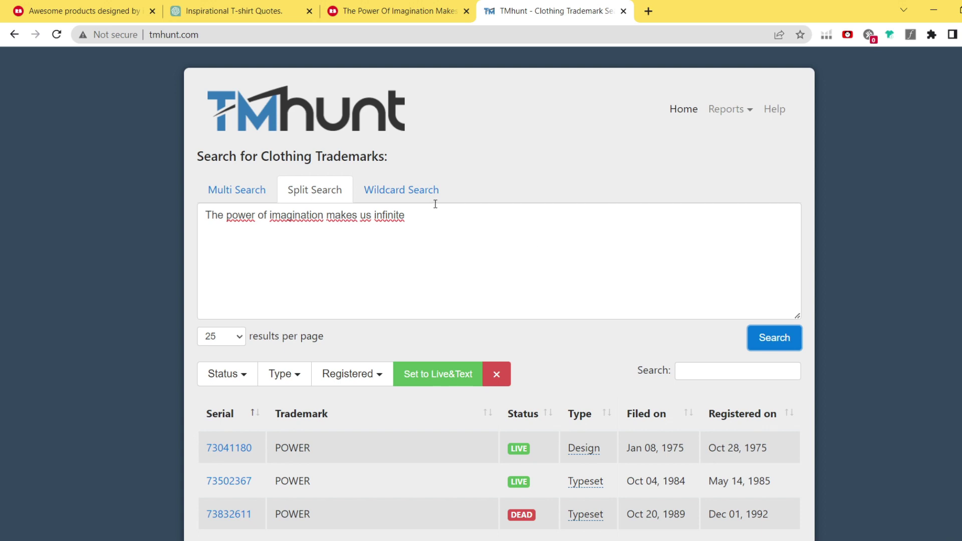
- Split-search 'unicorn', finding four trademarks, then return to the Redbubble results
{"action": "left_click_drag", "start_coordinate": [435, 236], "coordinate": [167, 218]}
{"action": "type", "text": "unic"}
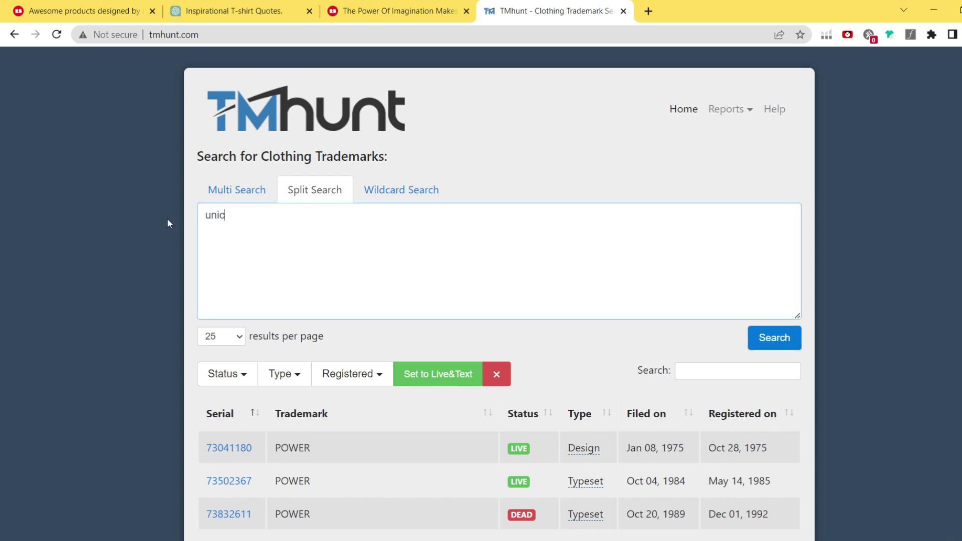
{"action": "type", "text": "orn"}
{"action": "left_click", "coordinate": [794, 339]}
{"action": "scroll", "coordinate": [726, 260], "scroll_direction": "down", "scroll_amount": 2}
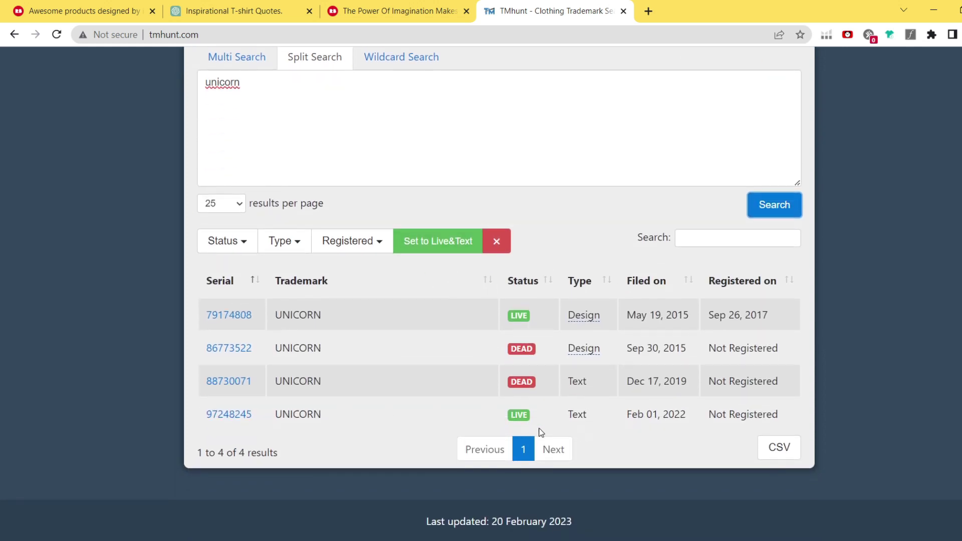
{"action": "scroll", "coordinate": [842, 345], "scroll_direction": "up", "scroll_amount": 2}
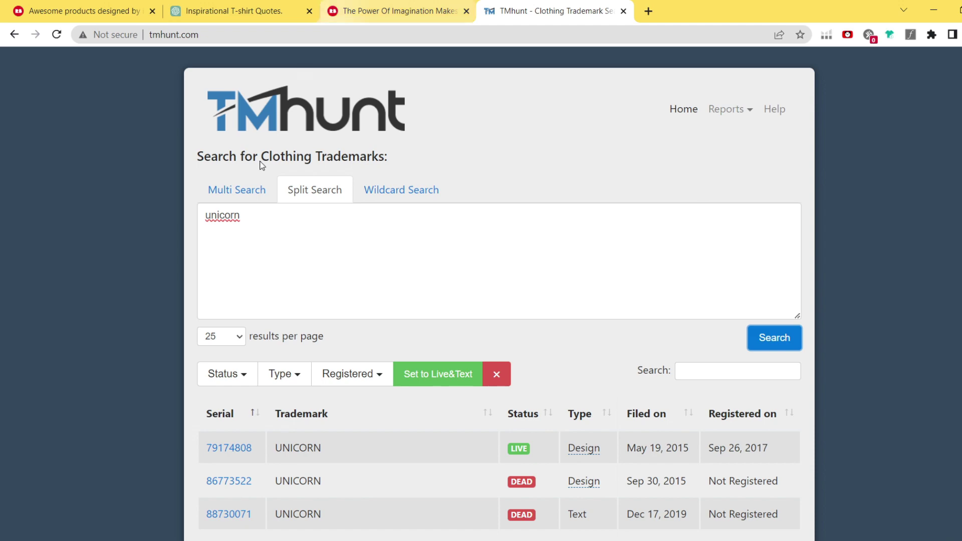
{"action": "scroll", "coordinate": [639, 214], "scroll_direction": "down", "scroll_amount": 3}
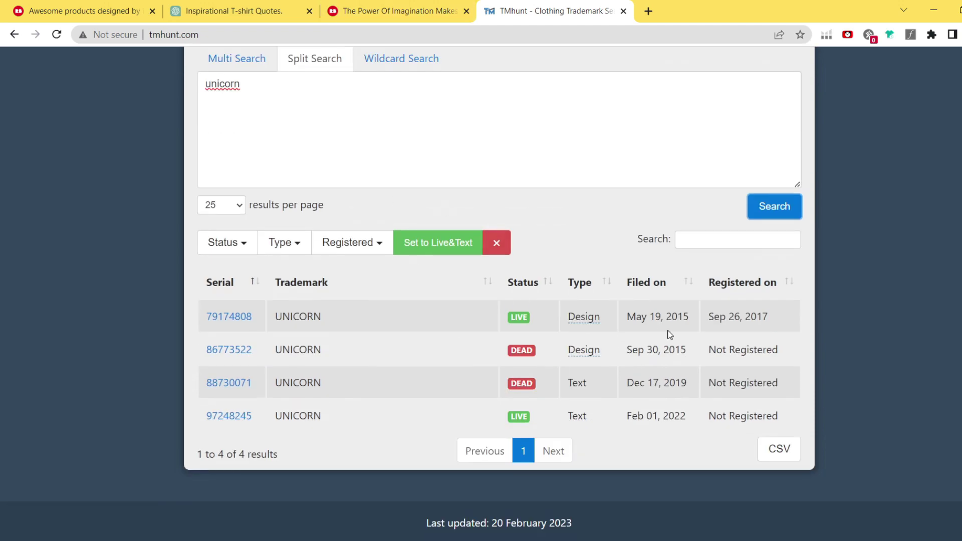
{"action": "scroll", "coordinate": [654, 476], "scroll_direction": "up", "scroll_amount": 3}
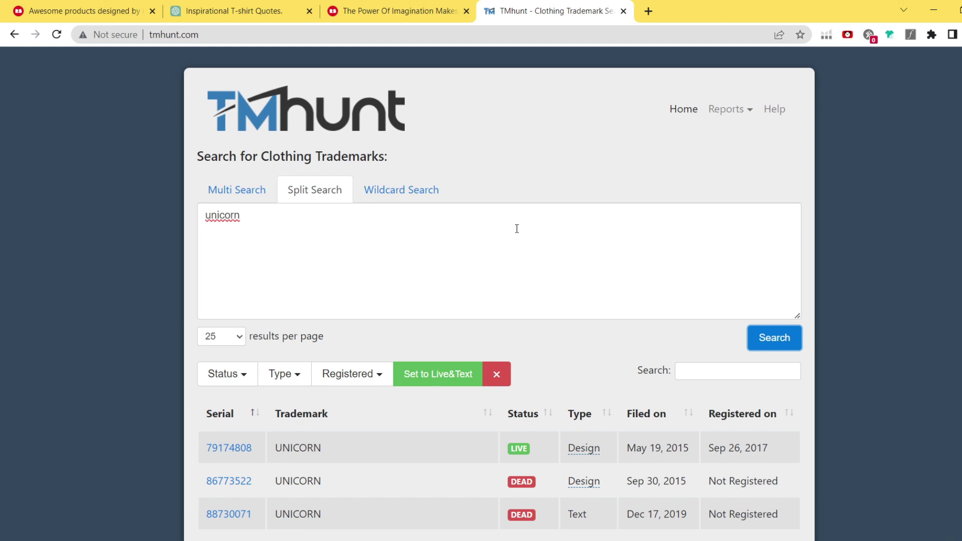
{"action": "key", "text": "ctrl+shift+Tab"}
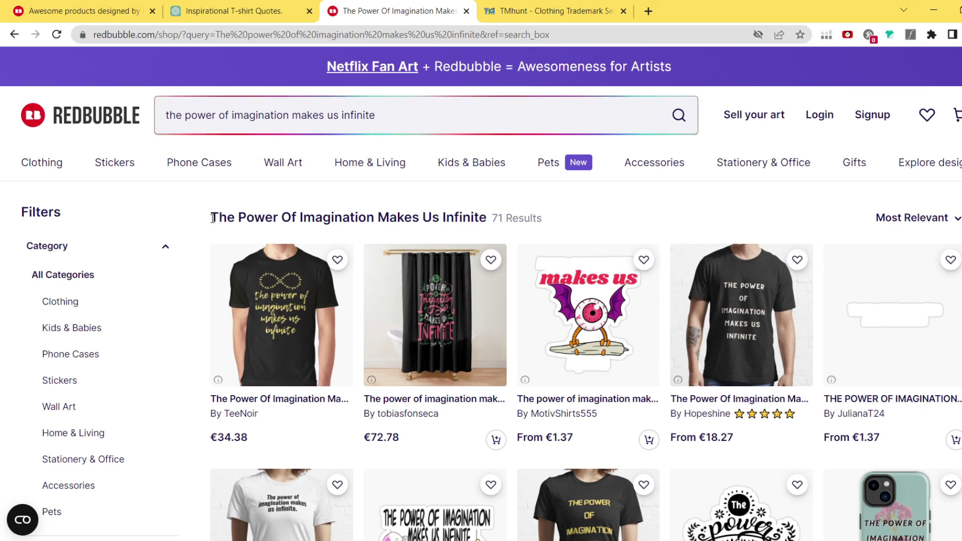
- Highlight 'the power of imagination makes us infinite' in Redbubble's results heading
{"action": "left_click_drag", "start_coordinate": [210, 218], "coordinate": [483, 216]}
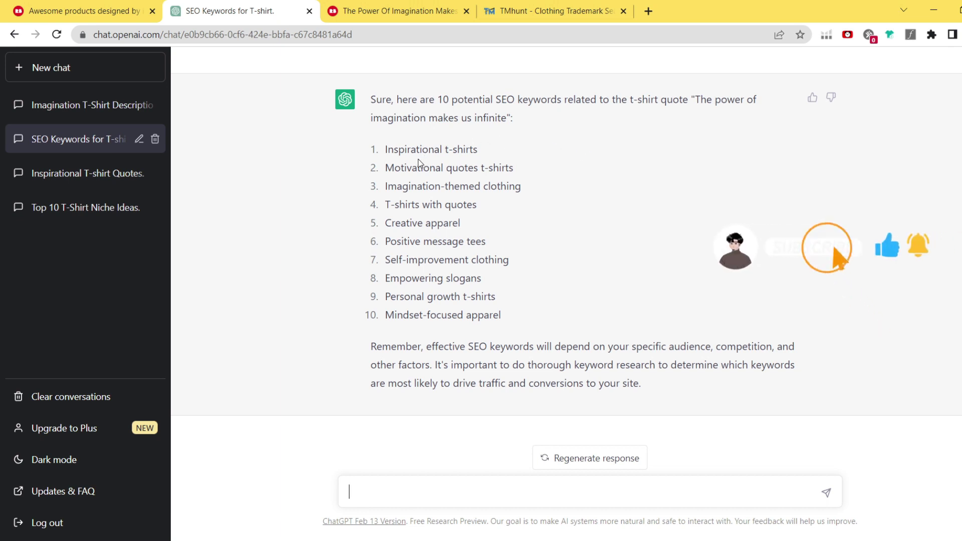
- Recheck the Redbubble results and SEO keywords, then open the 'Imagination T-Shirt Description' chat
{"action": "left_click", "coordinate": [399, 11]}
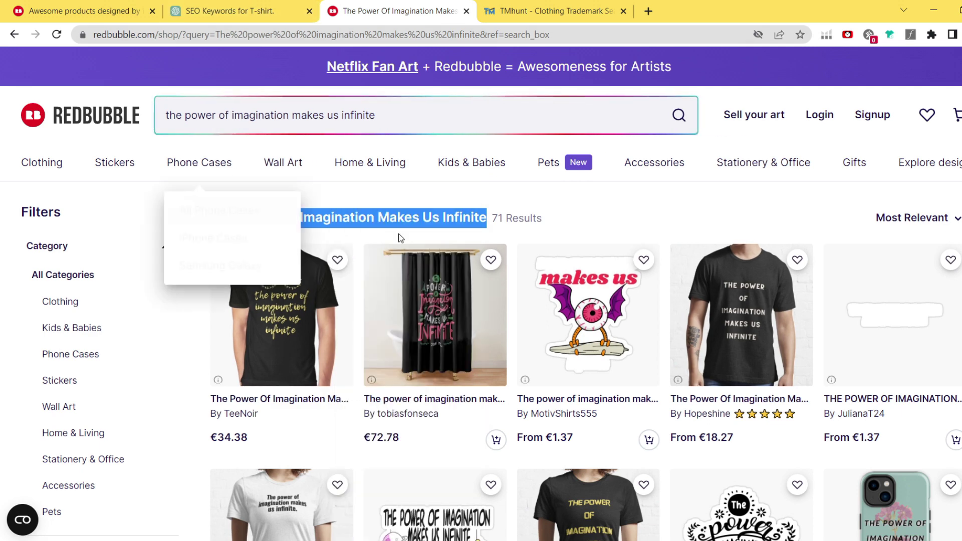
{"action": "left_click", "coordinate": [289, 6]}
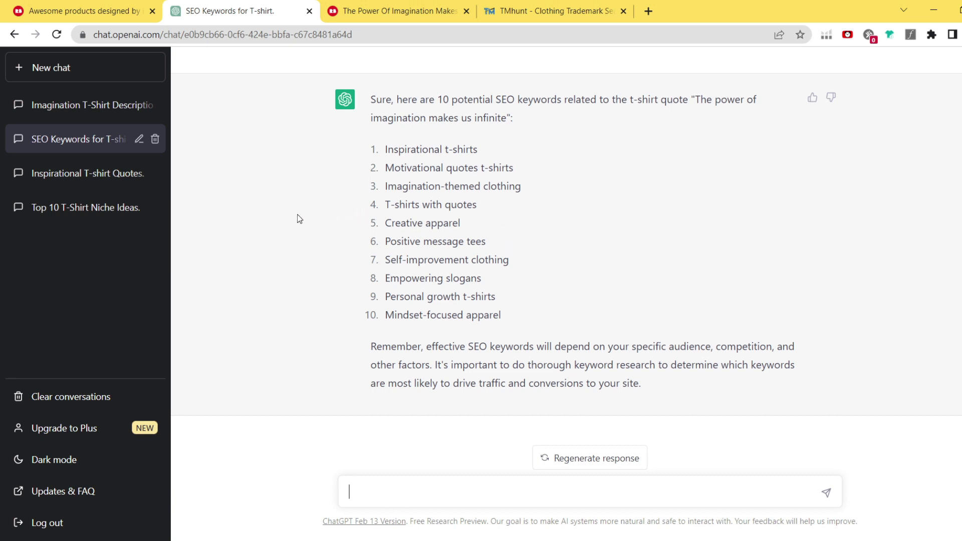
{"action": "left_click", "coordinate": [123, 111]}
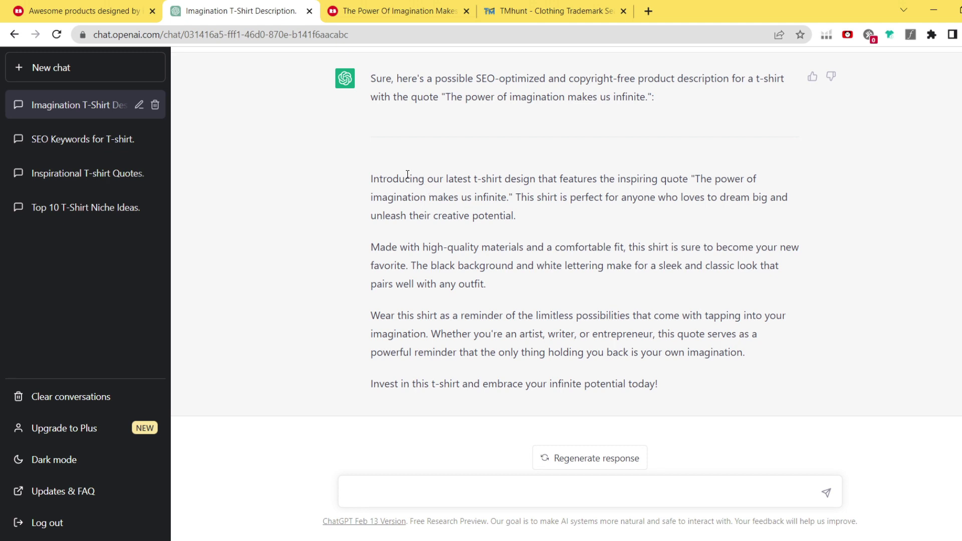
{"action": "left_click_drag", "start_coordinate": [463, 179], "coordinate": [640, 219]}
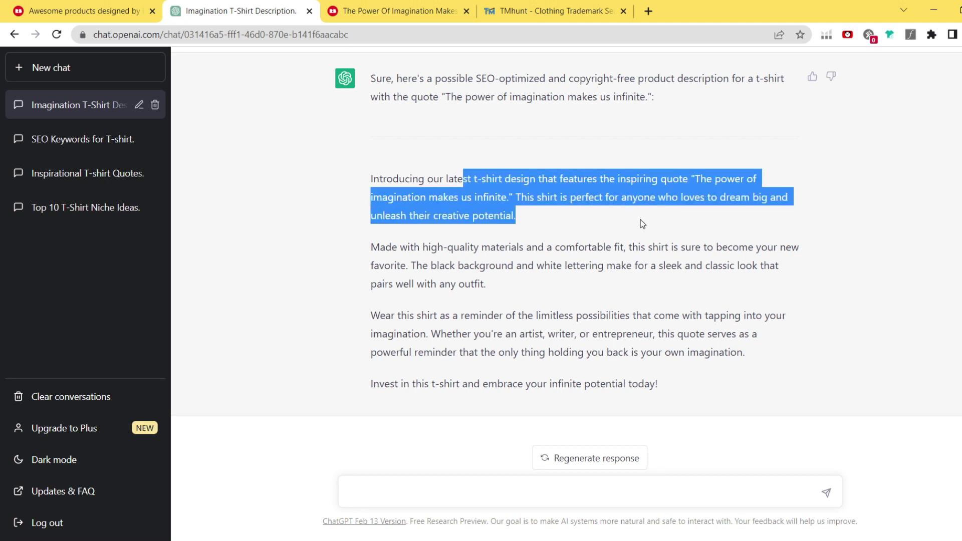
{"action": "left_click", "coordinate": [586, 211]}
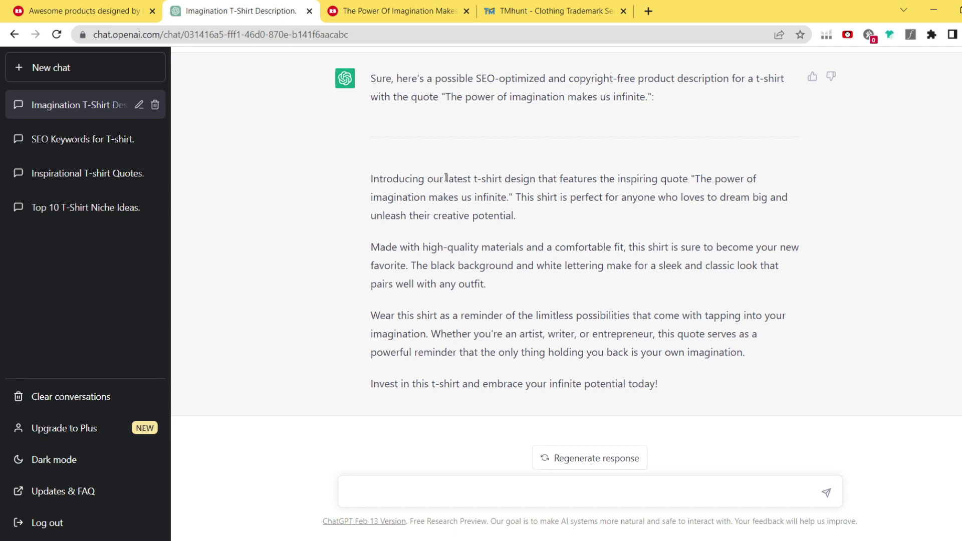
{"action": "key", "text": "ctrl+shift+Tab"}
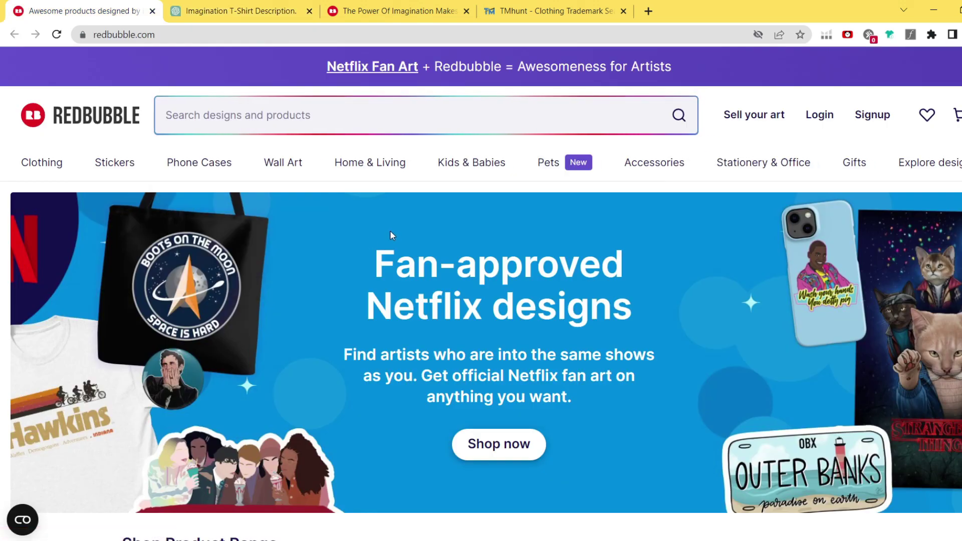